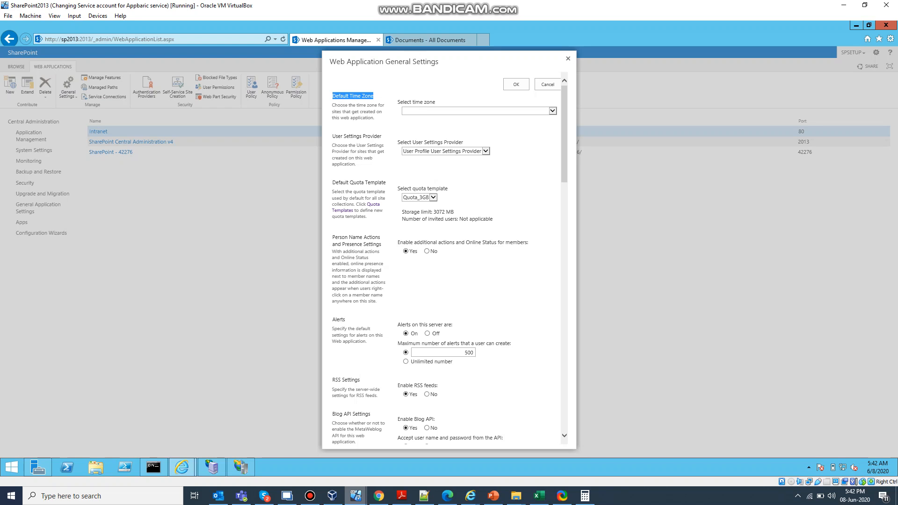
Step: Review the default time zone choices and the available default quota templates in the web application's general settings
click(553, 110)
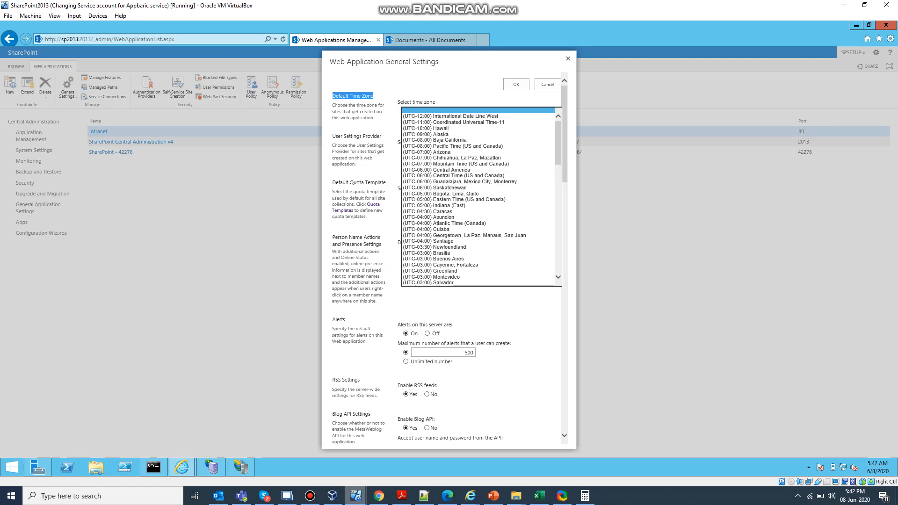
click(487, 96)
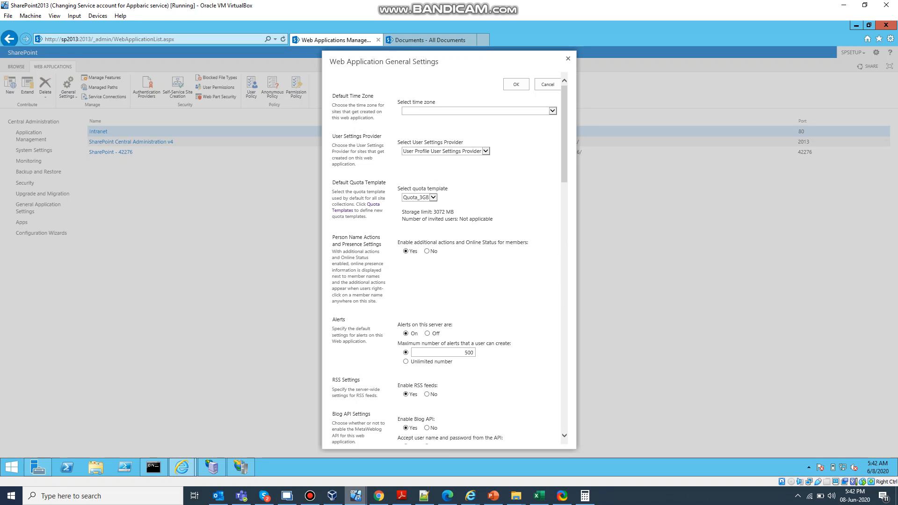
drag(387, 182, 332, 182)
click(386, 183)
drag(332, 183, 386, 183)
click(433, 197)
click(417, 197)
click(433, 197)
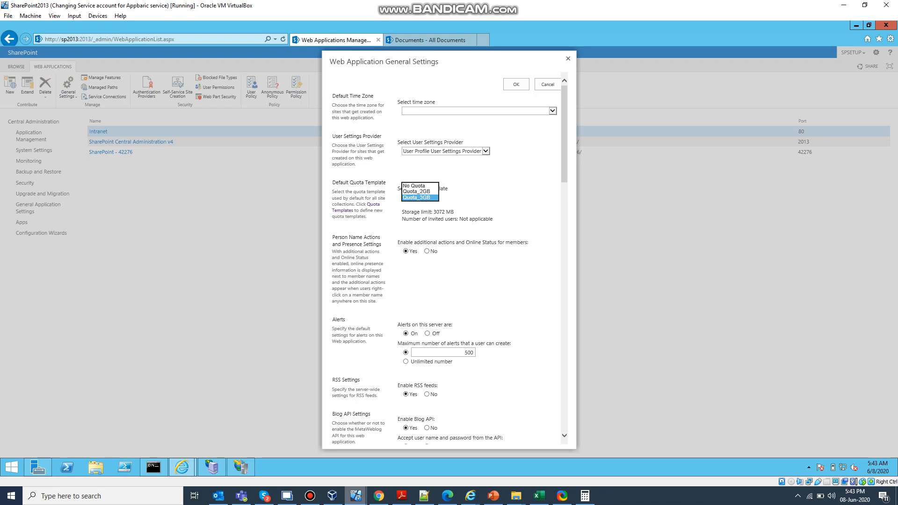
click(417, 197)
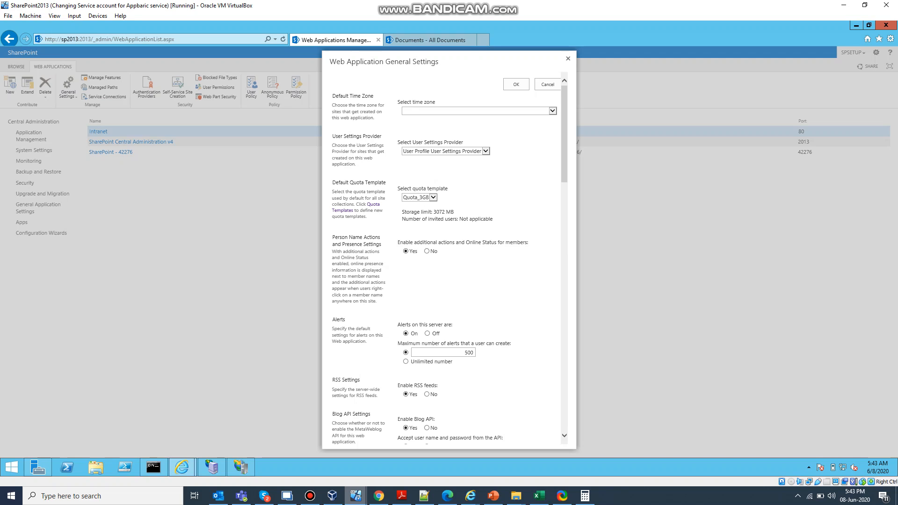
Step: Close the general settings and examine the Quota_2GB template's storage limit and warning level under the site collection quota templates
click(568, 59)
click(29, 136)
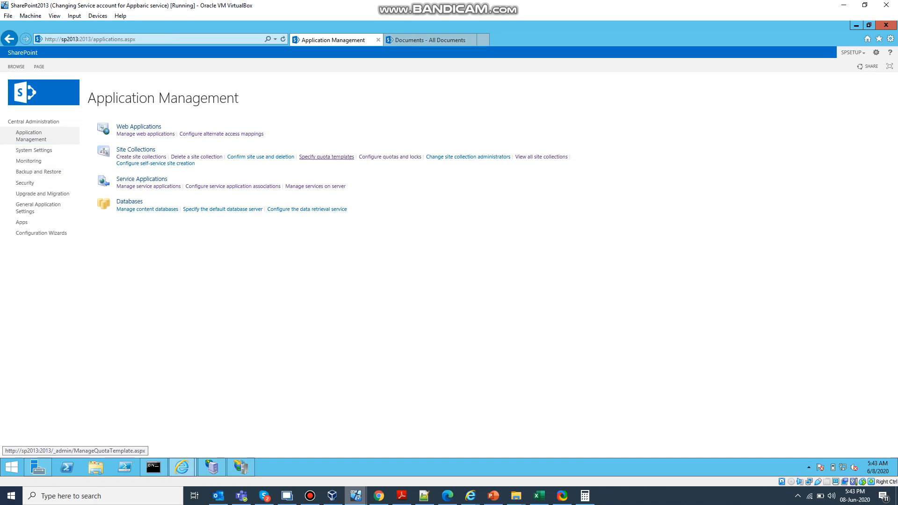
click(327, 157)
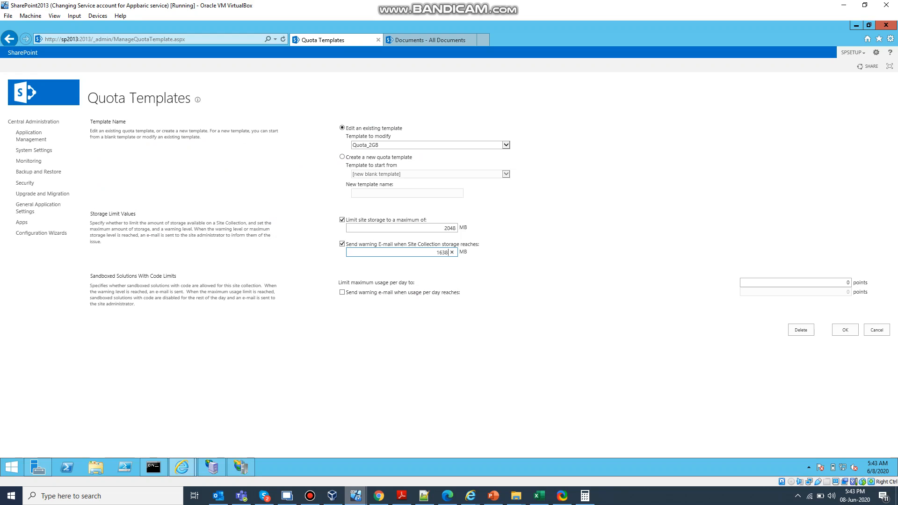
click(506, 145)
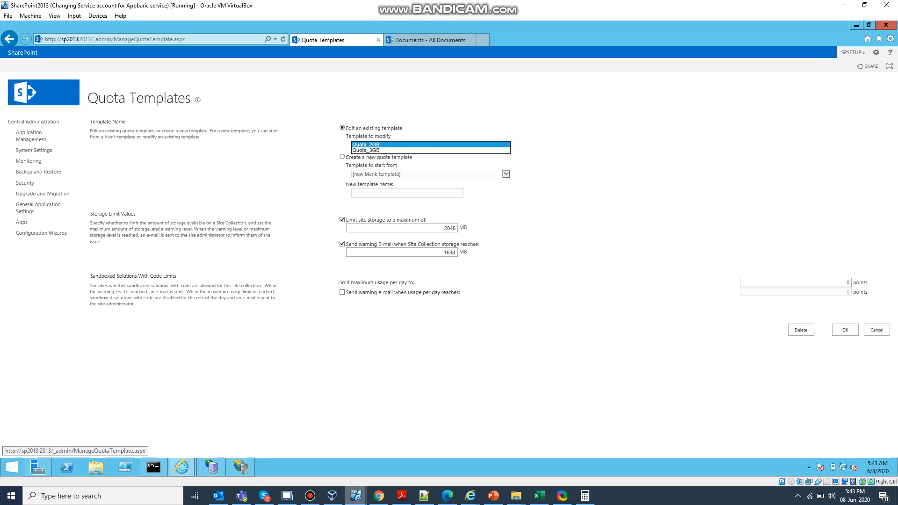
click(505, 145)
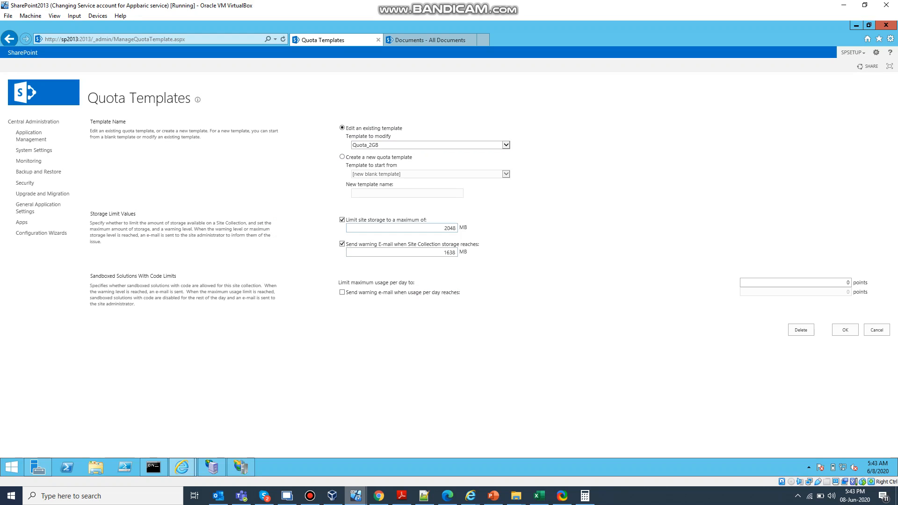
double_click(442, 227)
click(440, 252)
drag(436, 253, 446, 253)
click(508, 264)
Step: Set the Intranet web application's default quota template to Quota_2GB in its general settings and save
click(31, 136)
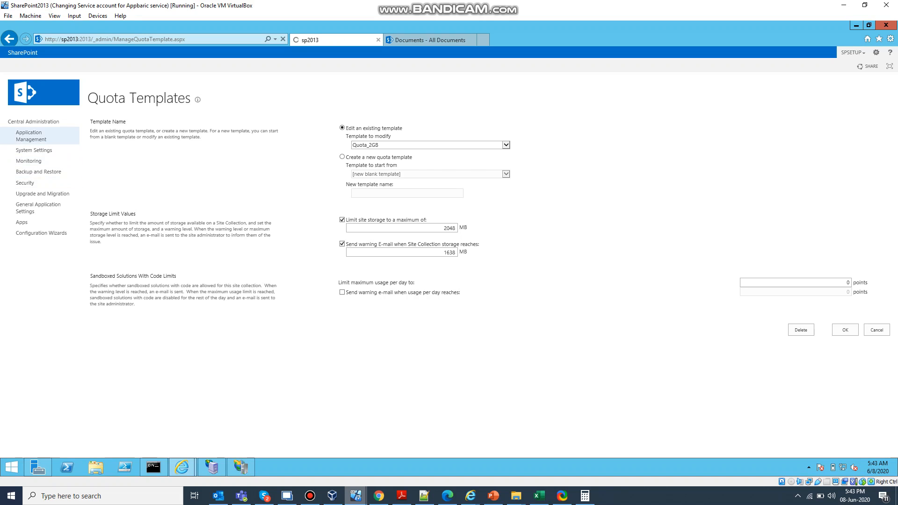
click(145, 134)
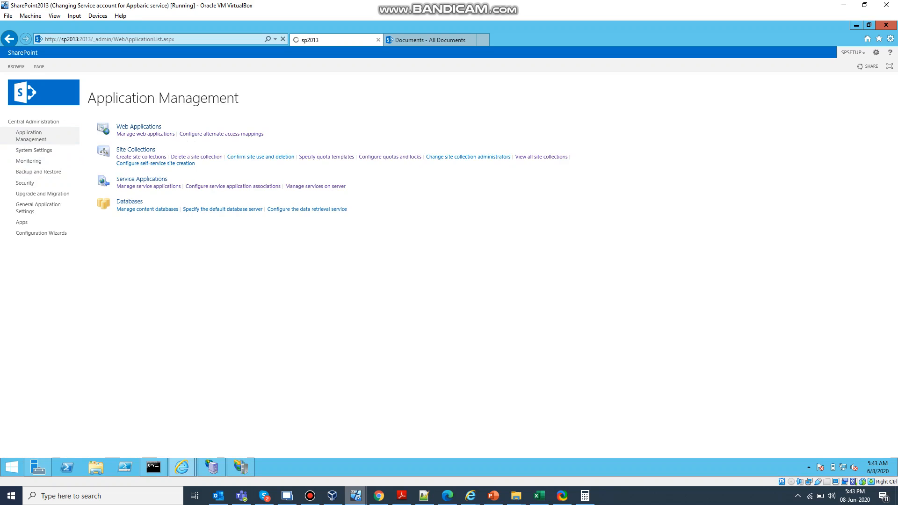
click(99, 131)
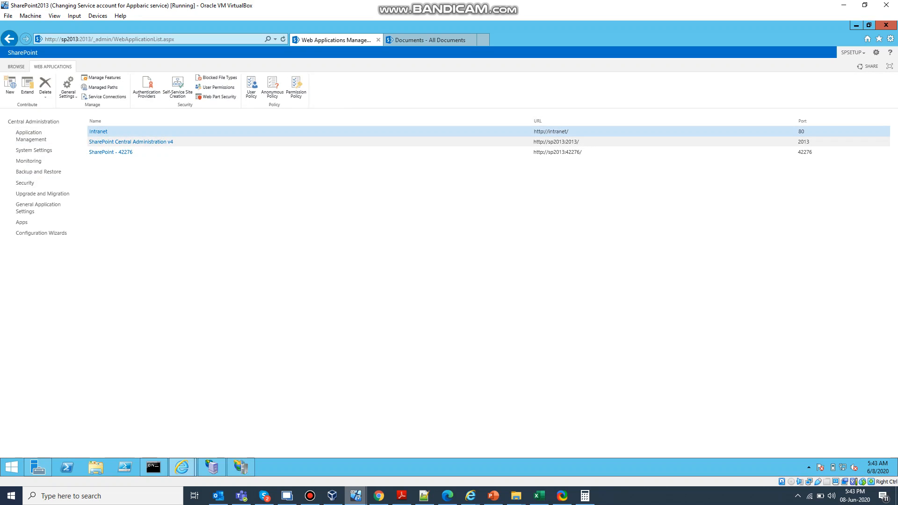
click(69, 94)
click(75, 106)
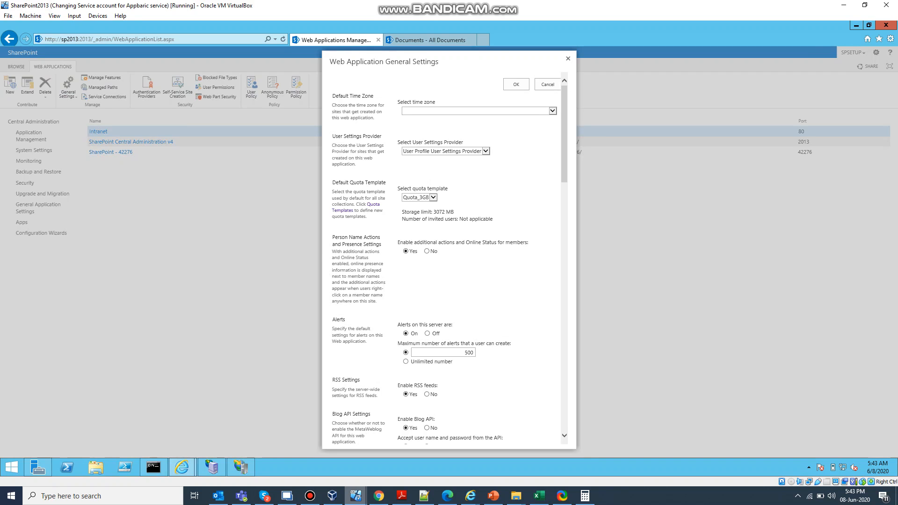
click(433, 198)
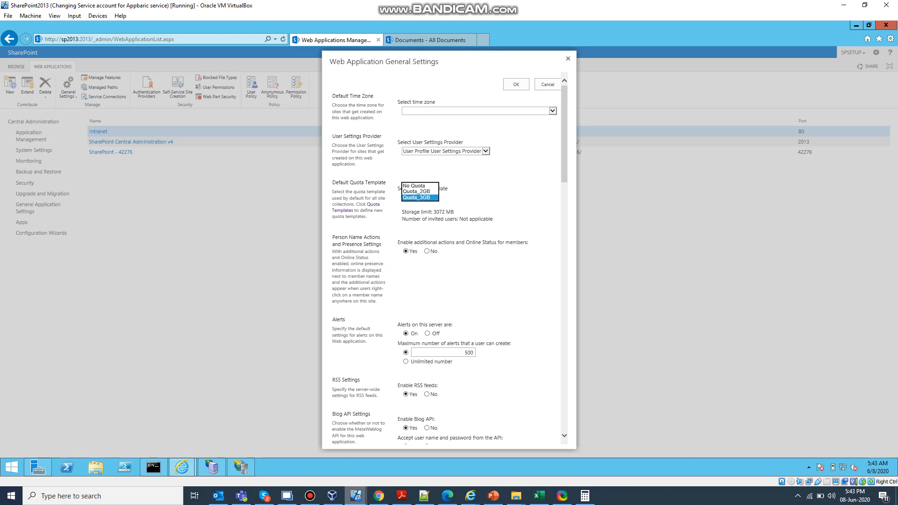
click(420, 192)
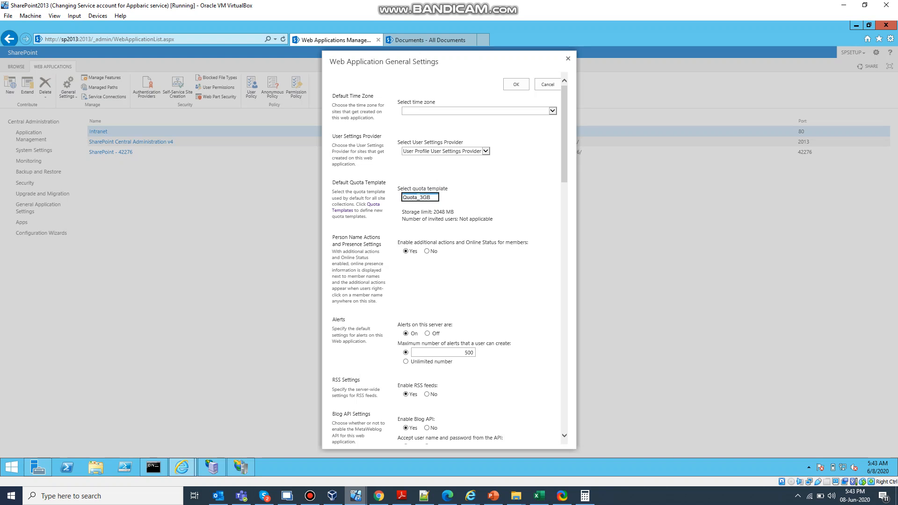
scroll(445, 258, down, 4)
scroll(444, 258, down, 10)
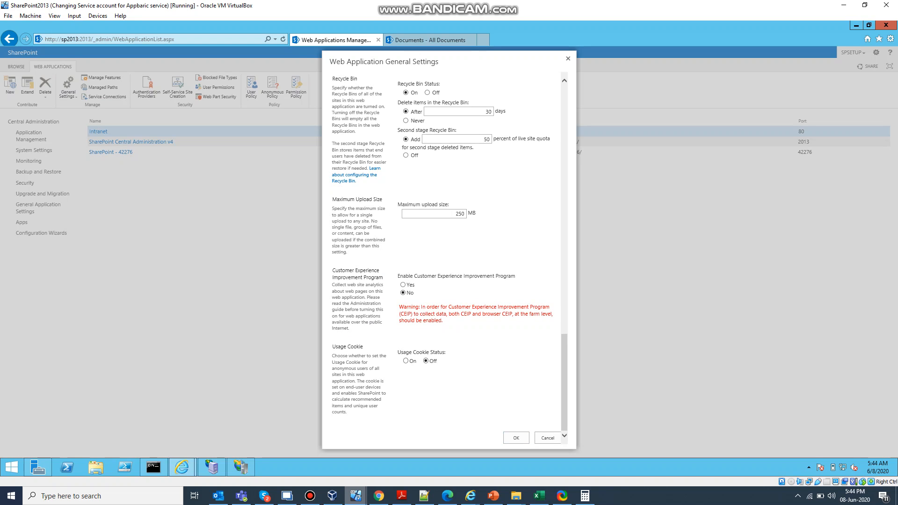
click(517, 438)
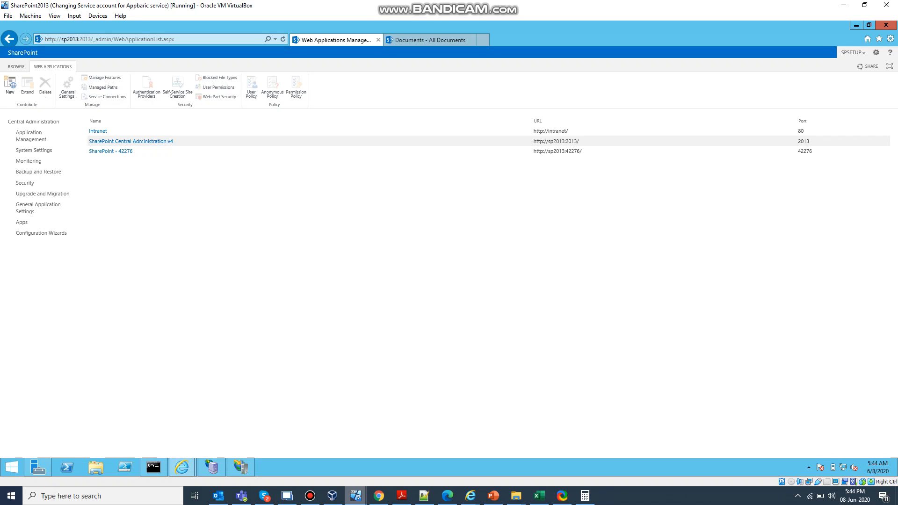
Step: Check which quota template is preselected when creating a site collection
click(31, 136)
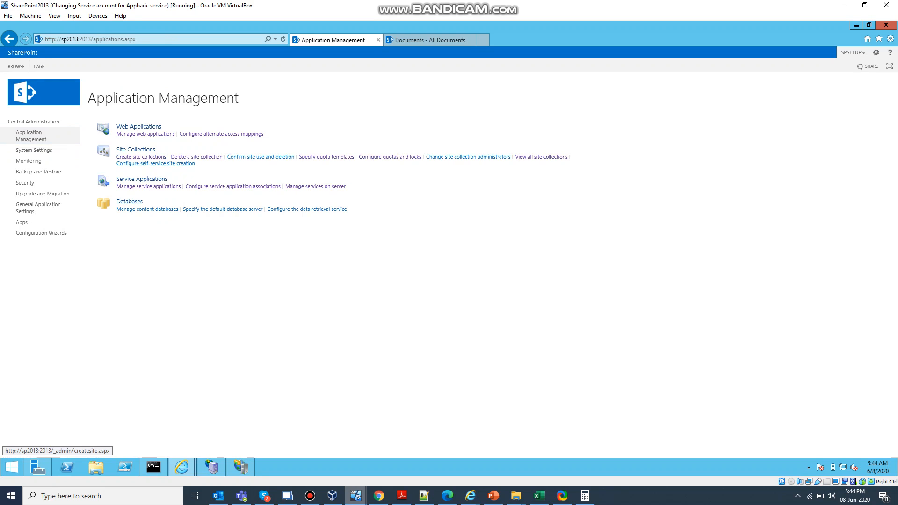
click(141, 157)
scroll(449, 262, down, 3)
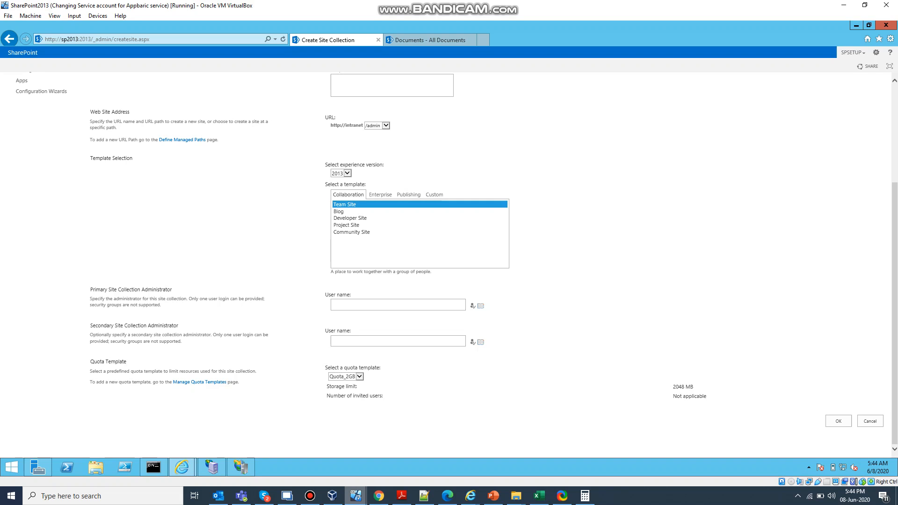
click(359, 376)
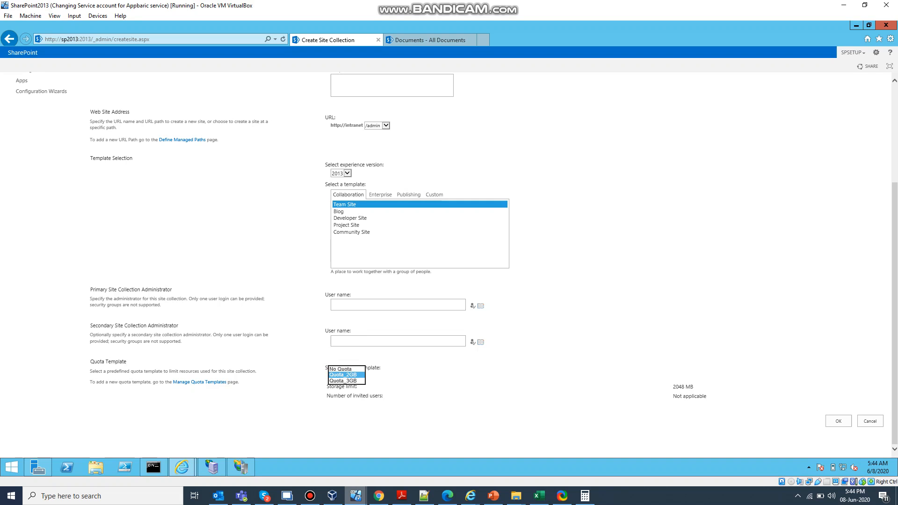
click(347, 375)
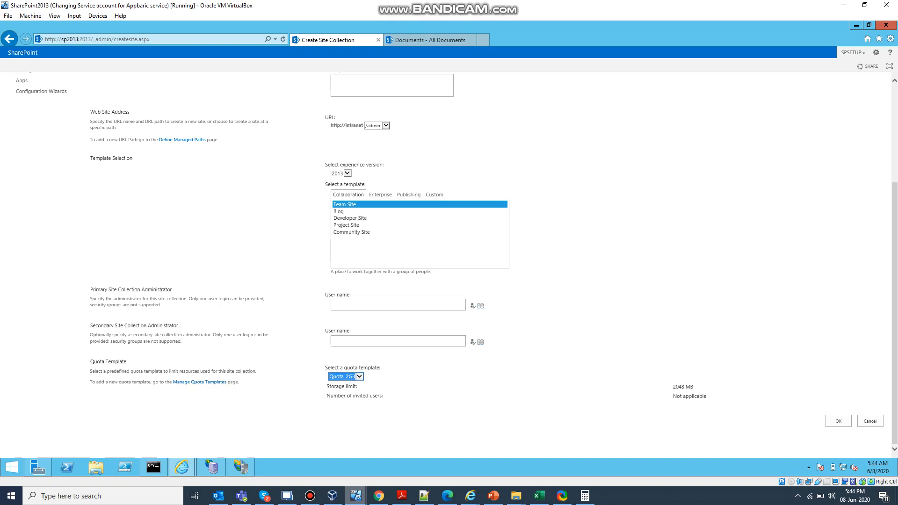
scroll(445, 265, up, 3)
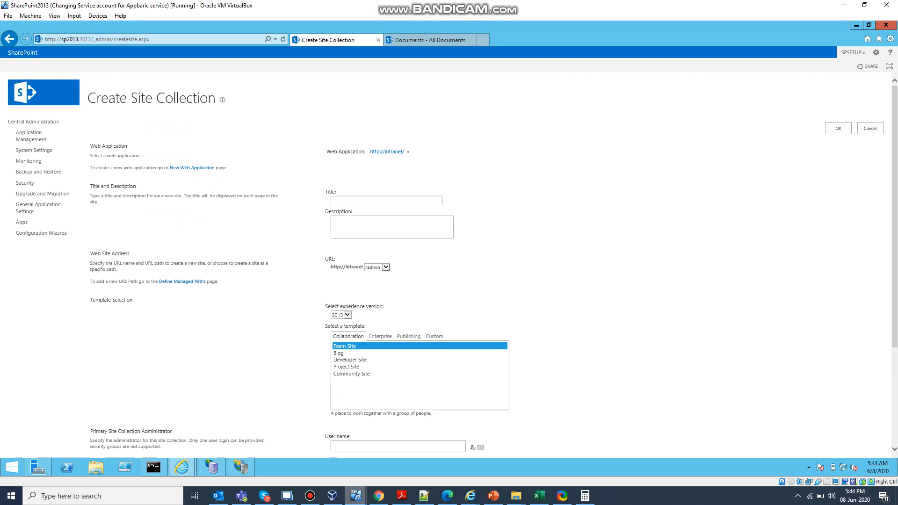
Step: Reopen the Intranet web application's general settings and examine the Alerts section
click(31, 136)
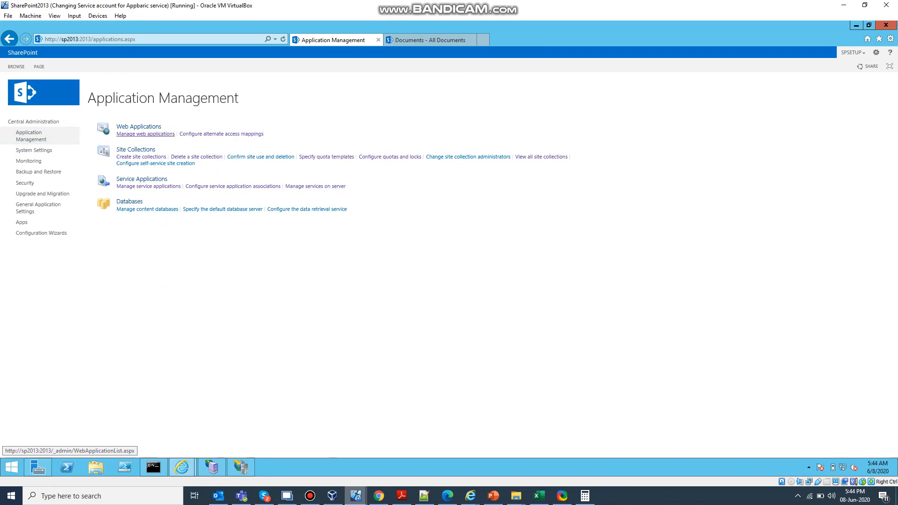
click(145, 134)
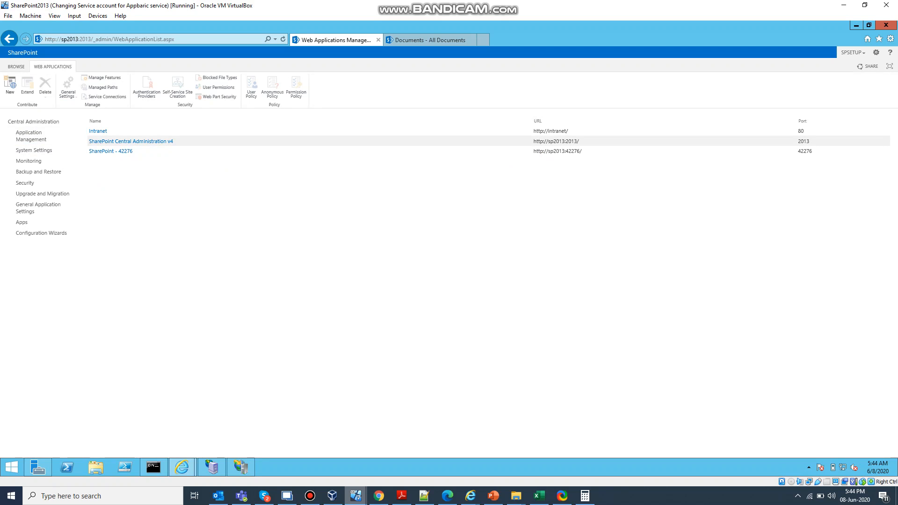
click(98, 131)
click(68, 92)
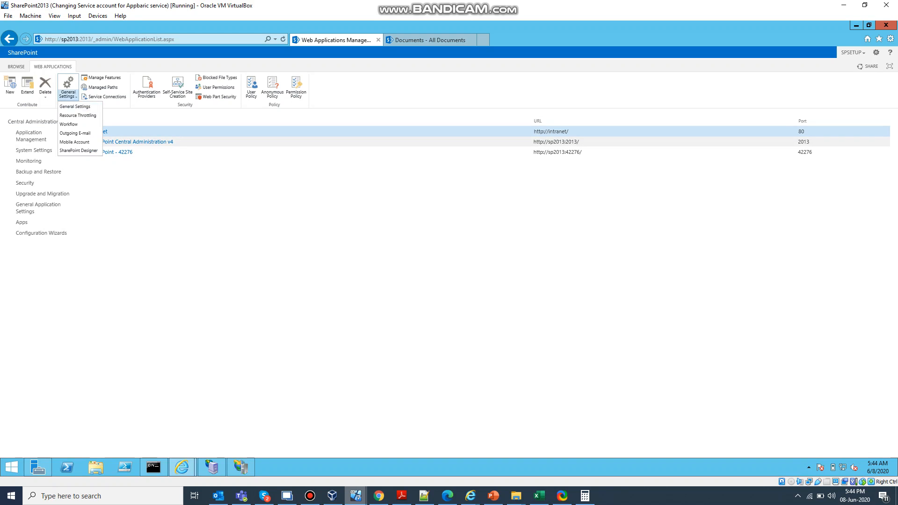
click(77, 106)
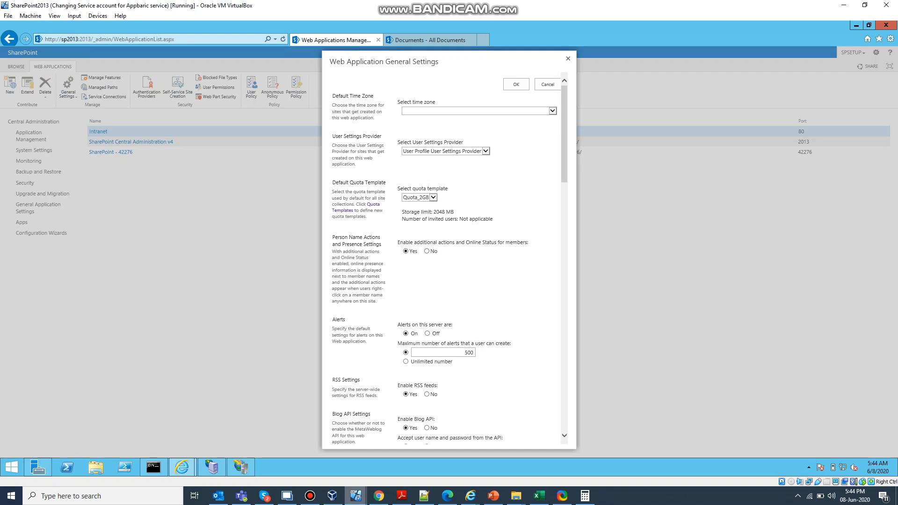
double_click(339, 320)
click(338, 320)
double_click(338, 319)
click(338, 319)
double_click(339, 319)
click(345, 320)
Step: Review the new alert options for the intranet site's Documents library, leaving the form without creating an alert
click(429, 40)
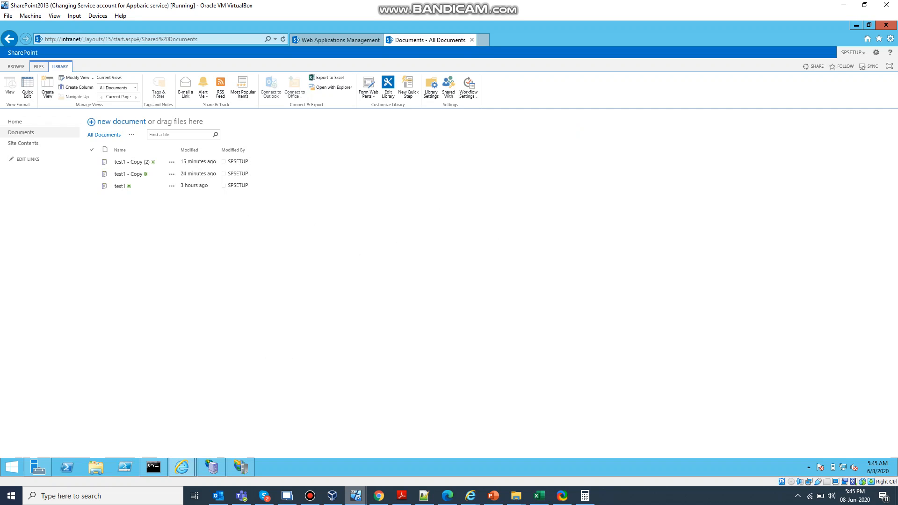
click(21, 133)
click(60, 67)
click(203, 86)
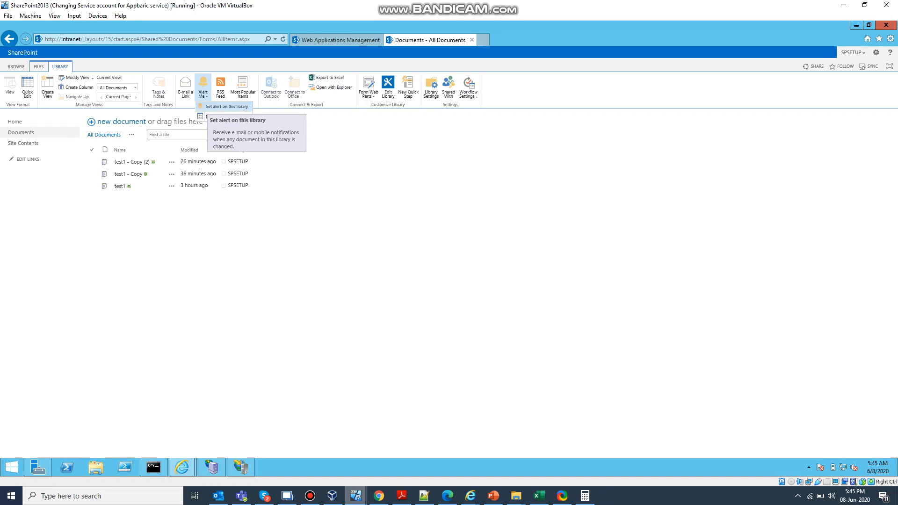
click(226, 106)
scroll(444, 258, down, 1)
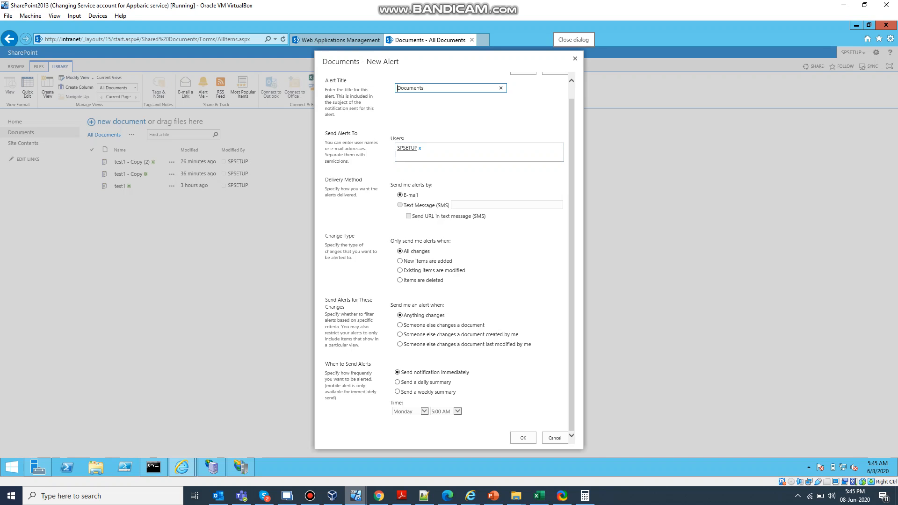
click(575, 58)
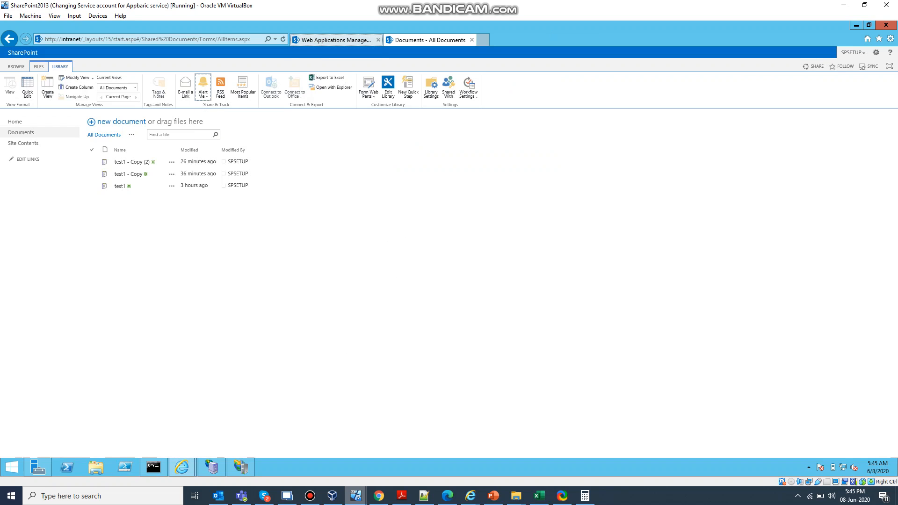
Step: Return to Central Administration, close the web application's general settings, and open the farm's outgoing e-mail settings
click(337, 40)
click(425, 41)
click(322, 40)
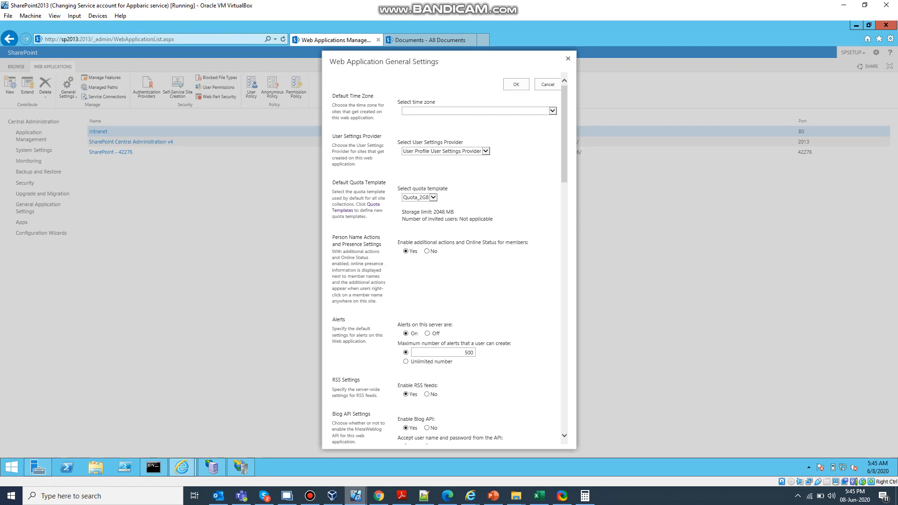
click(567, 59)
click(31, 136)
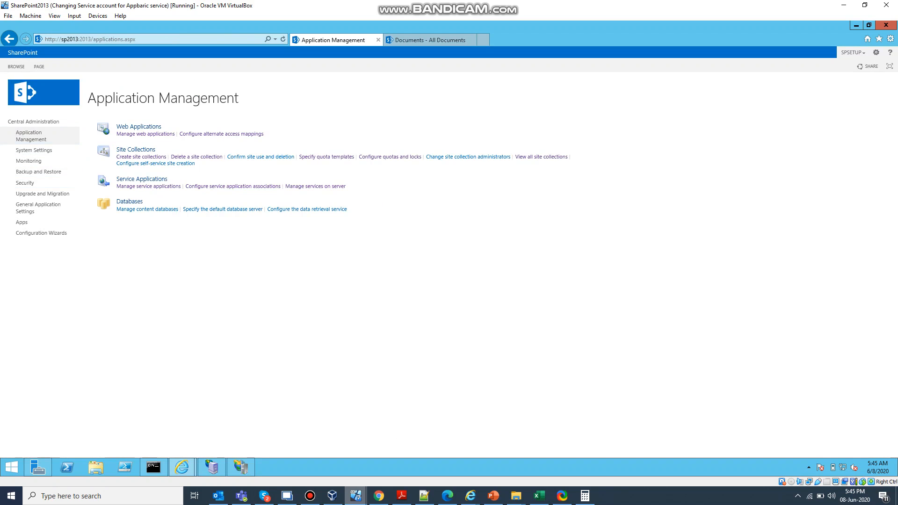
click(33, 150)
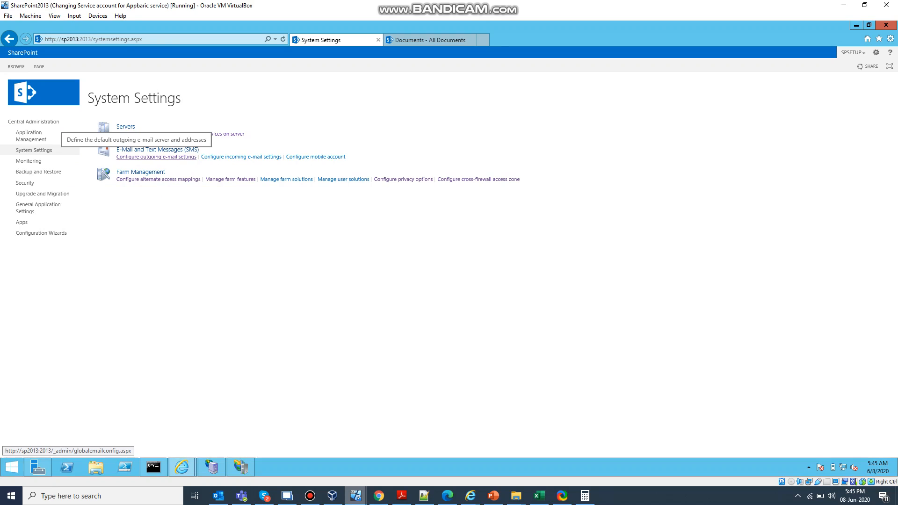
click(156, 157)
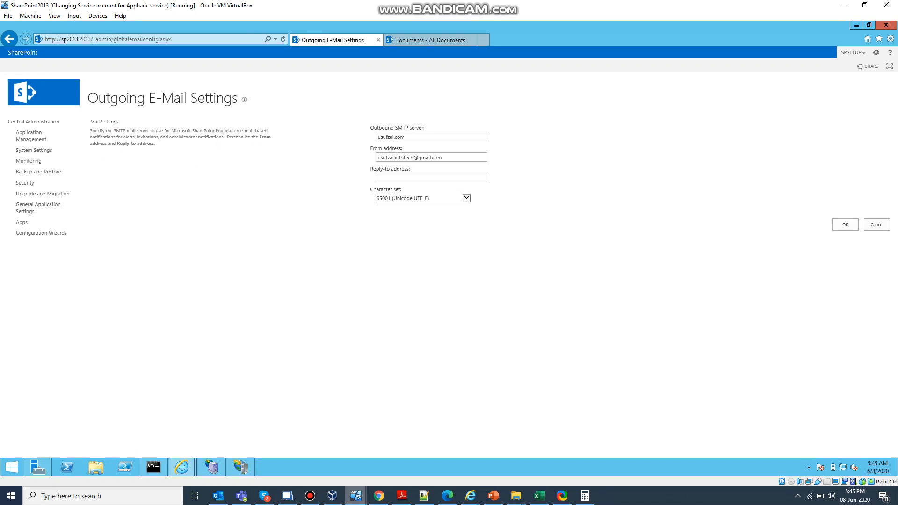
Step: Clear the outbound SMTP server and From address in the farm's outgoing e-mail settings and save the change
drag(444, 158, 375, 158)
key(BackSpace)
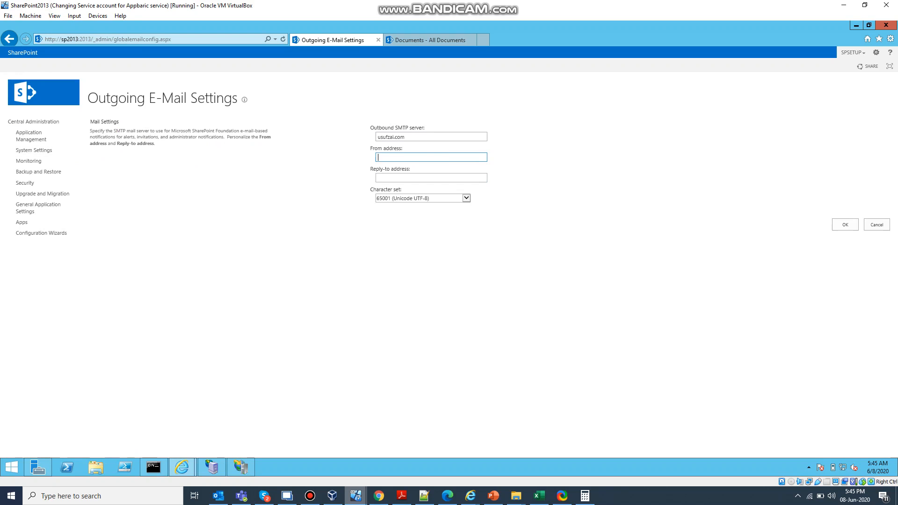
key(shift+Tab)
key(BackSpace)
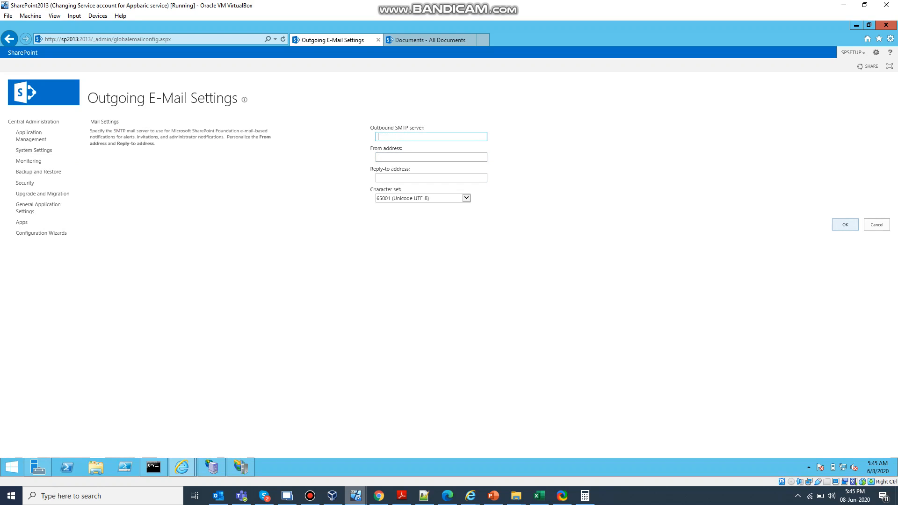
click(845, 225)
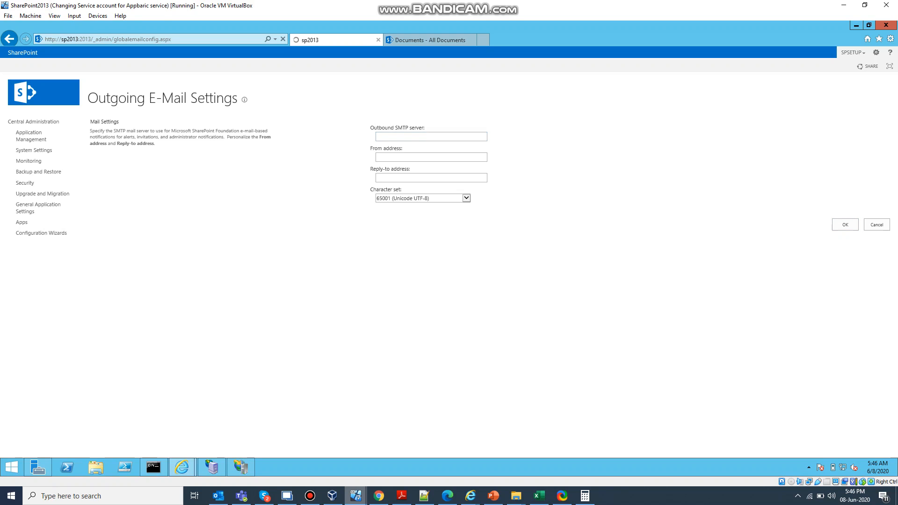
Step: Reload the intranet site's Documents library and check whether its library commands still offer alerts
click(430, 40)
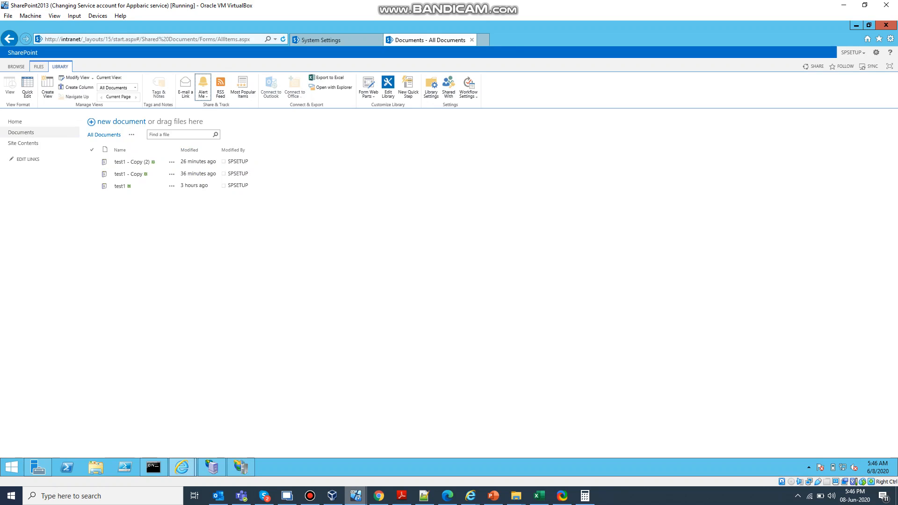
click(283, 40)
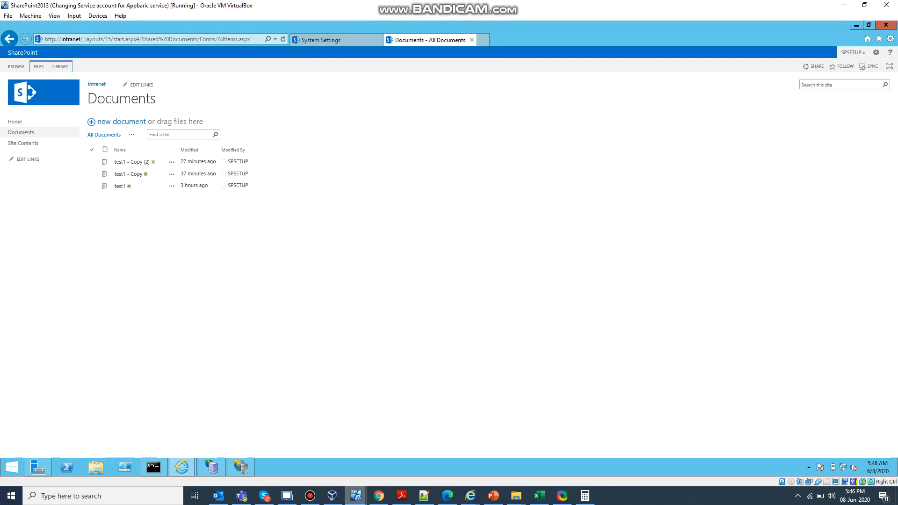
click(59, 67)
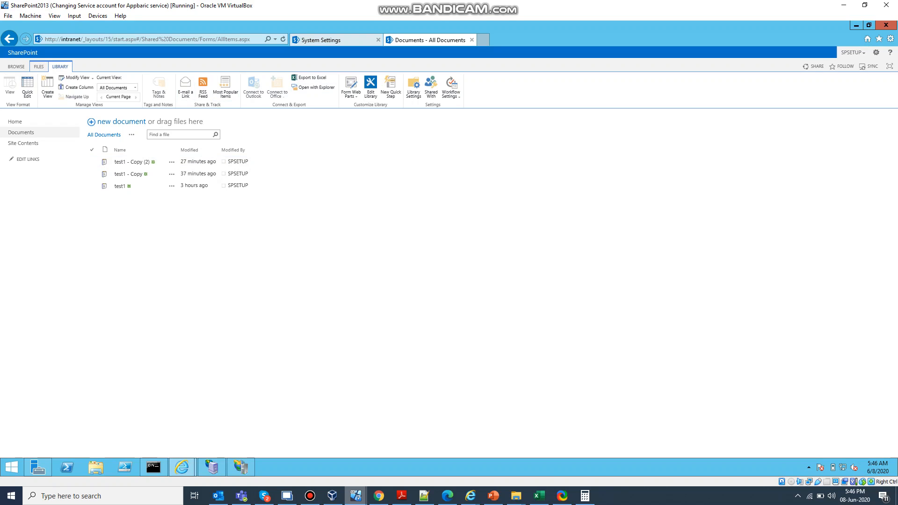
Step: Return to Central Administration and reopen the Intranet web application's general settings
click(333, 40)
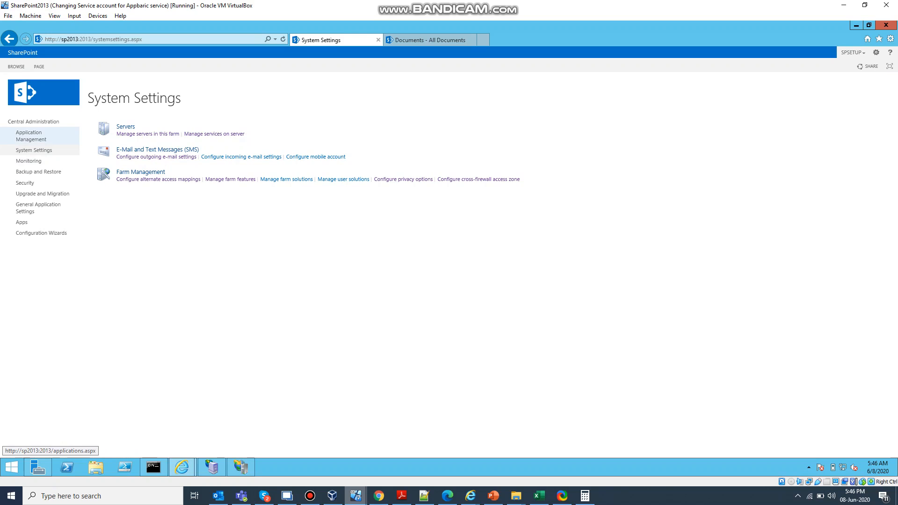
click(30, 135)
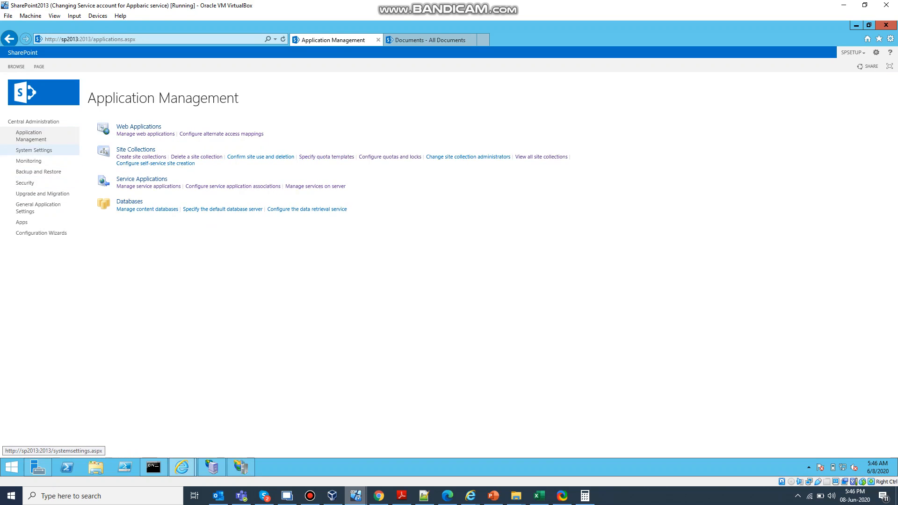
click(146, 134)
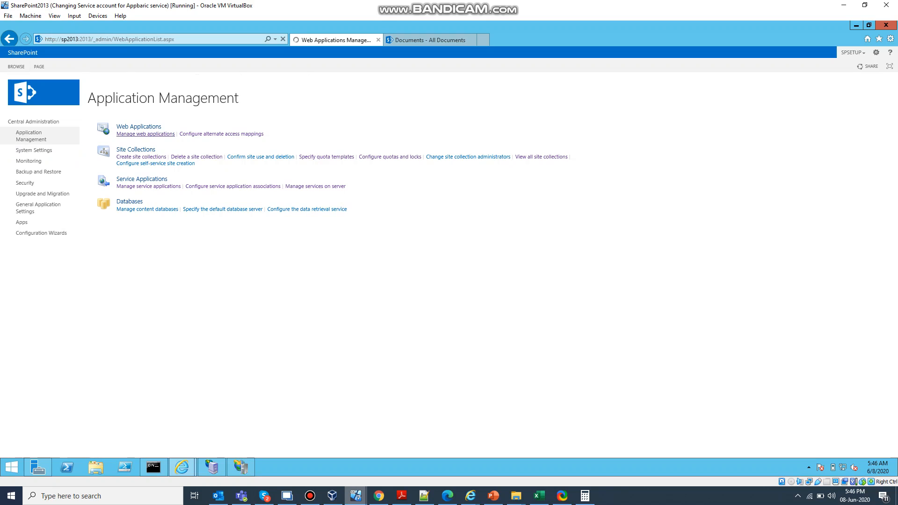
click(99, 132)
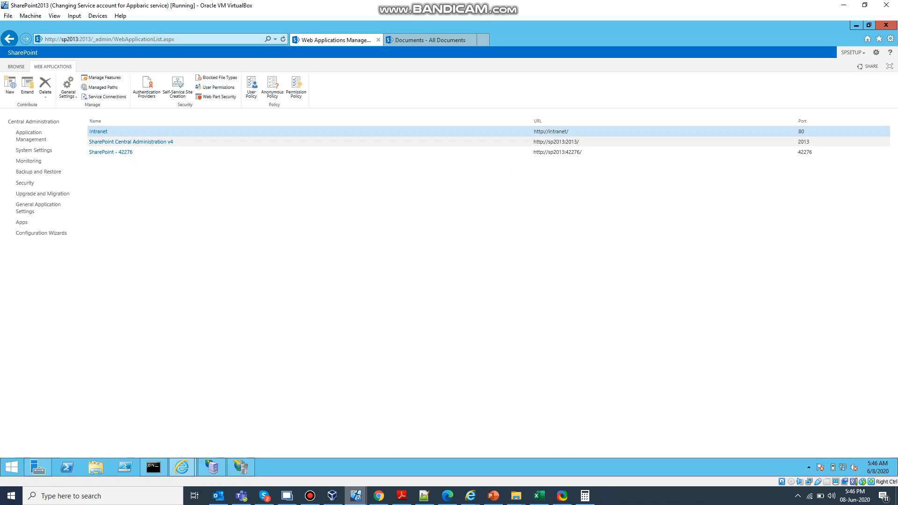
click(67, 86)
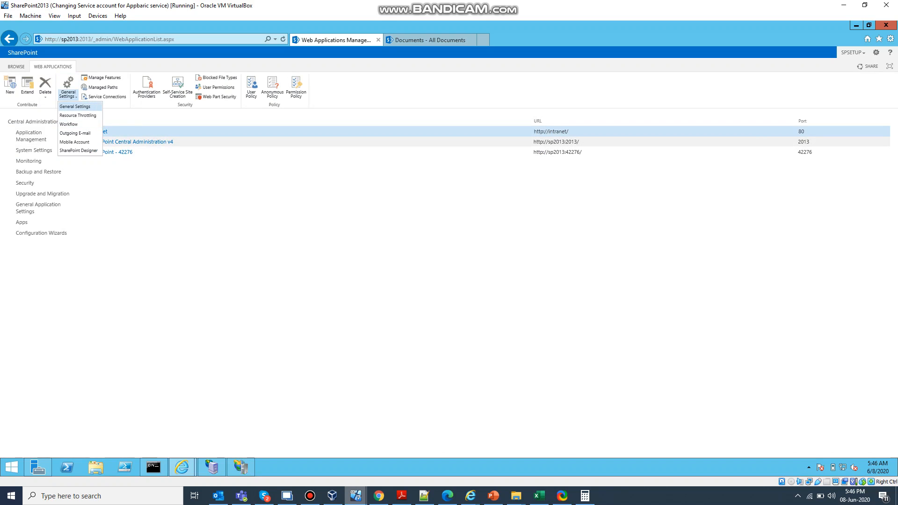
click(75, 116)
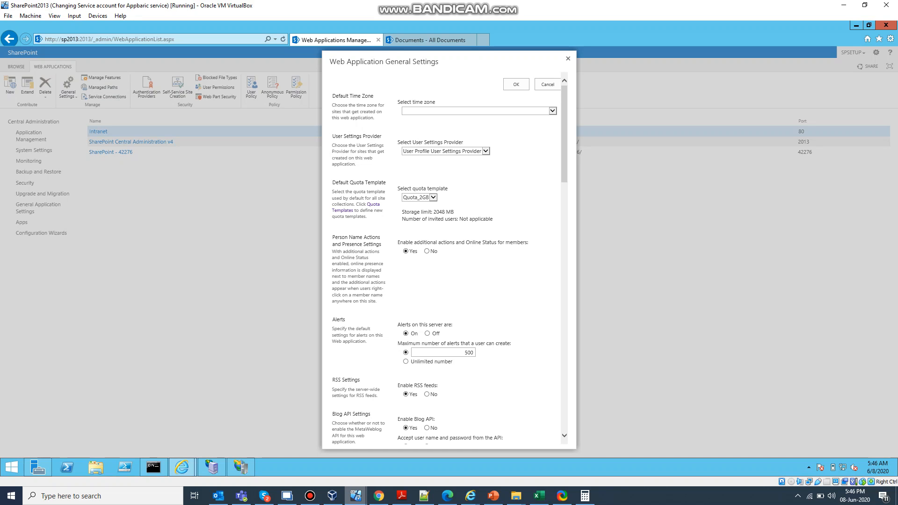
Step: Examine the Alerts, RSS, Blog API and Browser File Handling sections of the general settings
scroll(444, 257, down, 1)
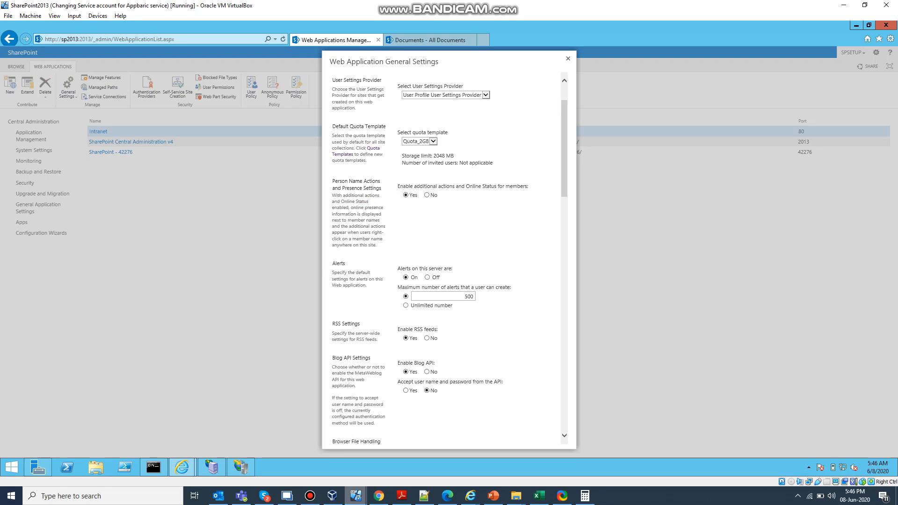
drag(332, 263, 346, 263)
scroll(444, 257, down, 1)
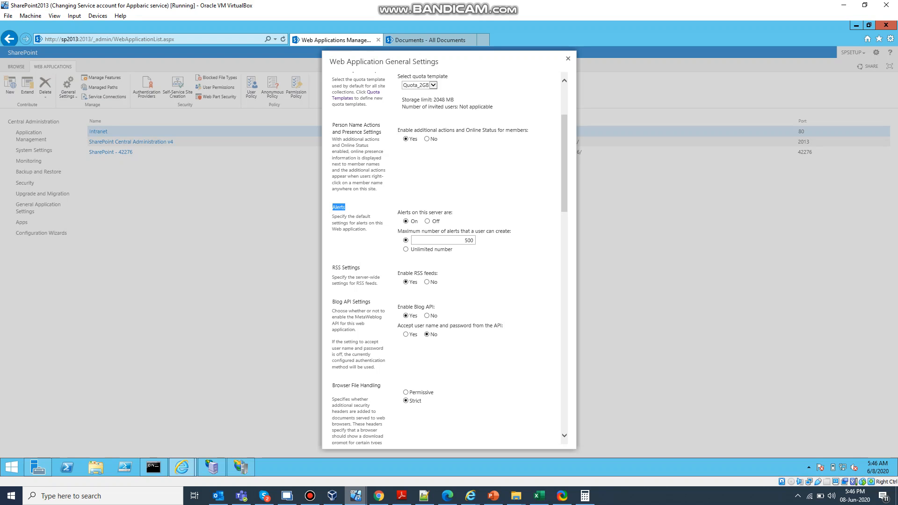
scroll(445, 257, down, 3)
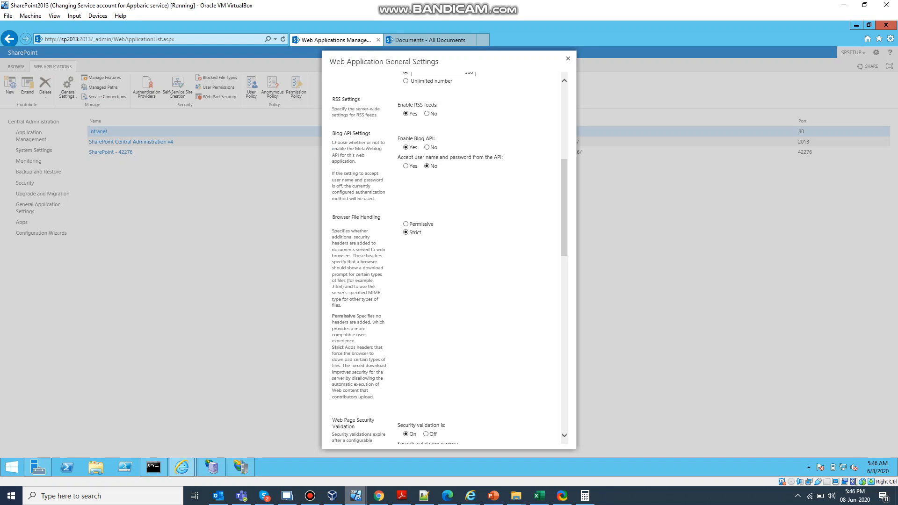
drag(333, 217, 381, 217)
Step: Review the Web Page Security Validation, Send User Name and Password, Master Page Setting and Recycle Bin sections
scroll(444, 257, down, 6)
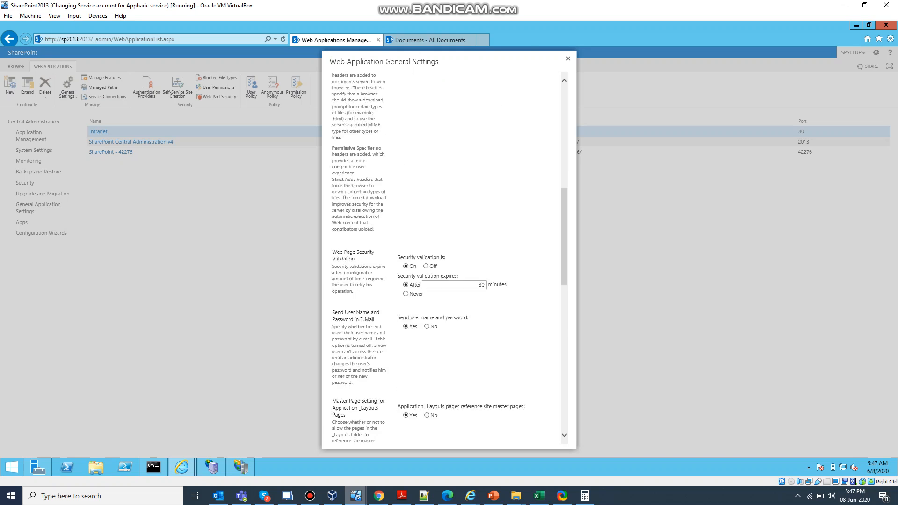
scroll(445, 257, down, 1)
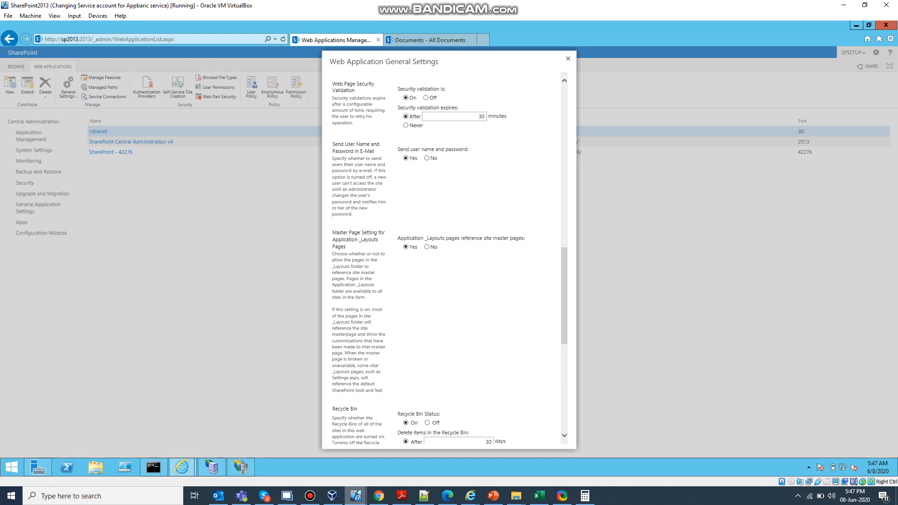
scroll(444, 257, down, 1)
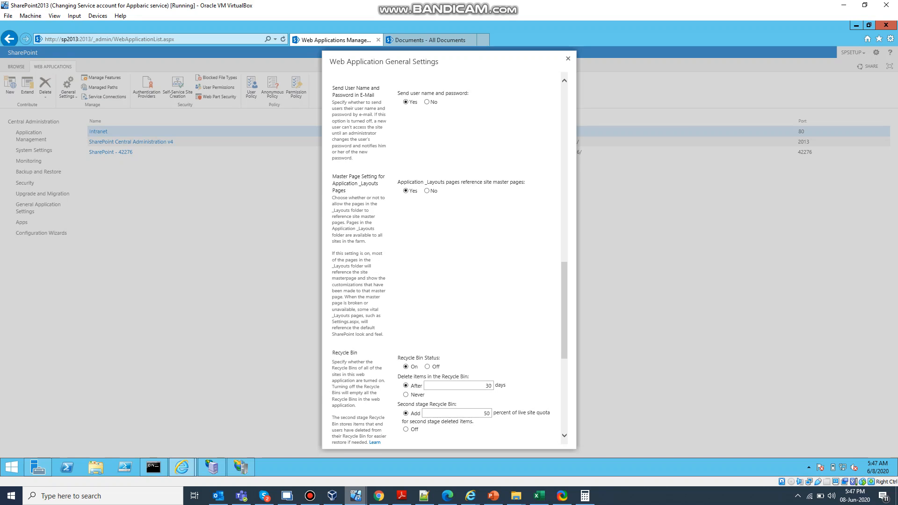
scroll(444, 258, down, 2)
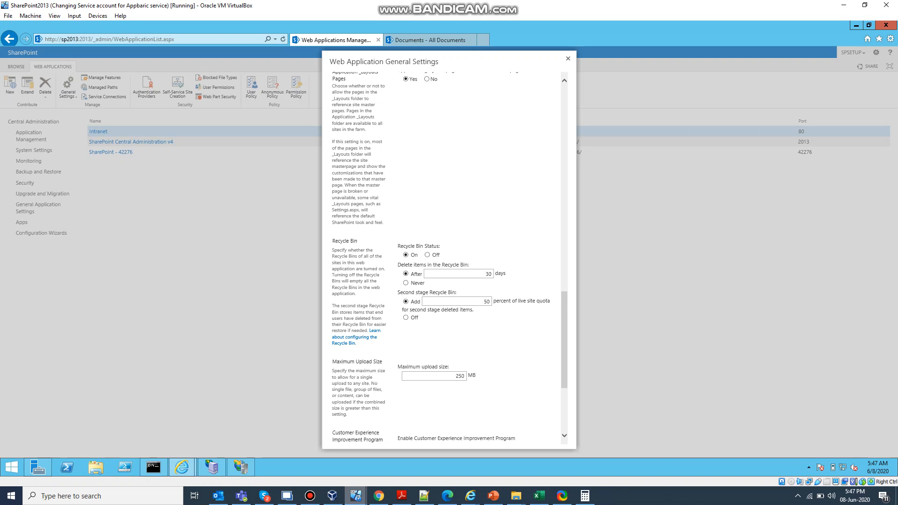
scroll(442, 258, down, 2)
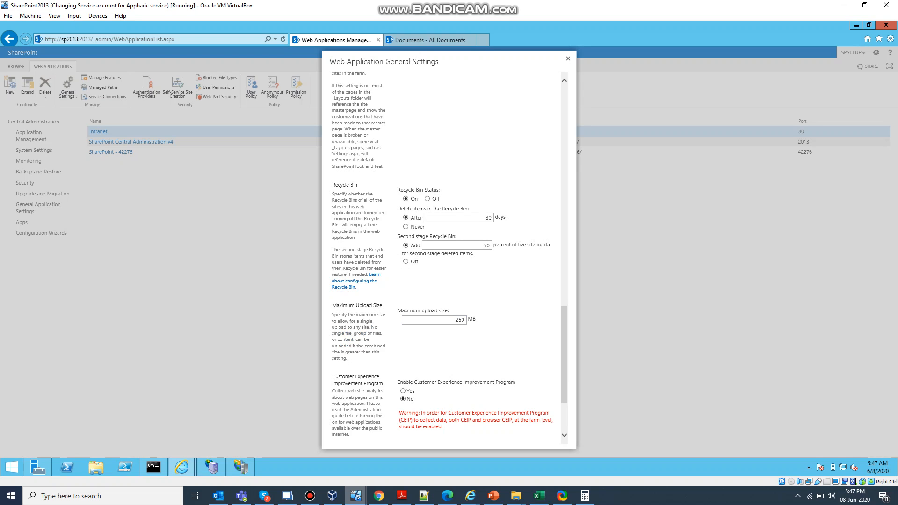
Step: Examine the Maximum Upload Size, Customer Experience Improvement Program and Usage Cookie sections, then look back over the earlier settings
drag(333, 305, 383, 306)
click(450, 320)
click(451, 345)
scroll(442, 257, down, 2)
scroll(442, 257, down, 2)
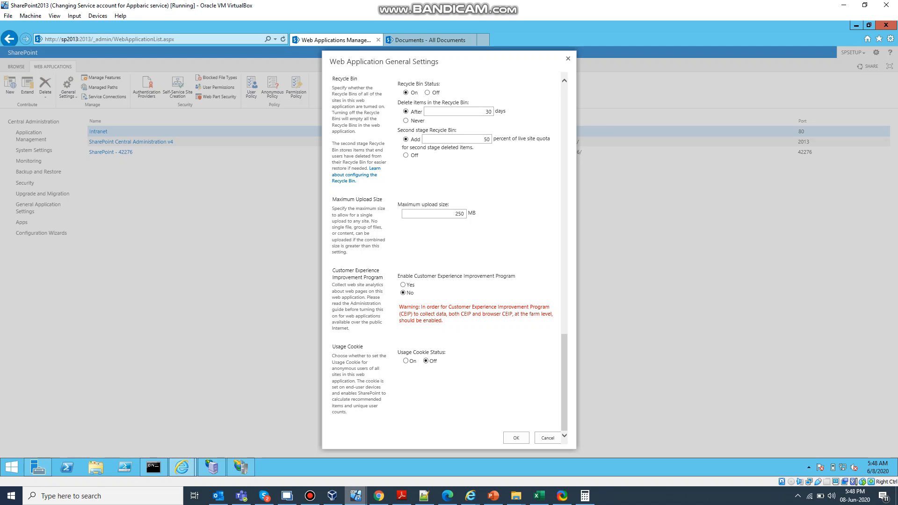
scroll(442, 252, up, 3)
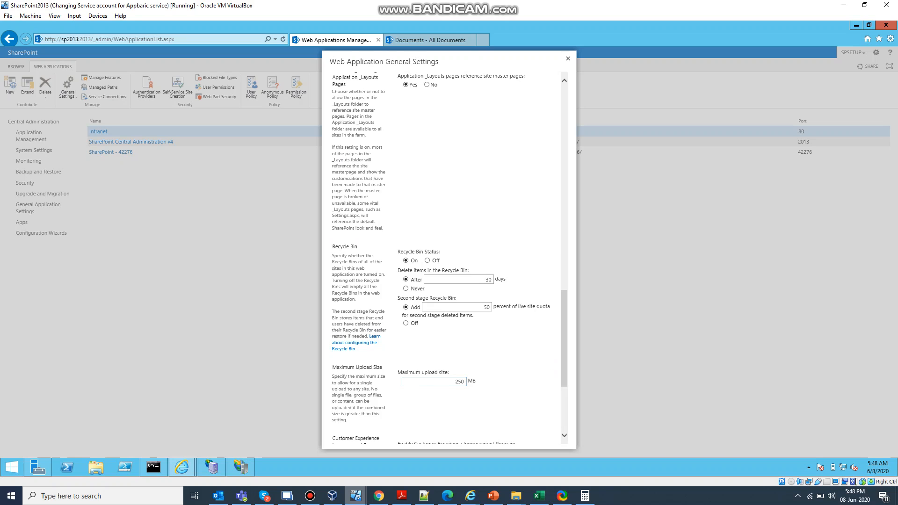
scroll(442, 253, up, 10)
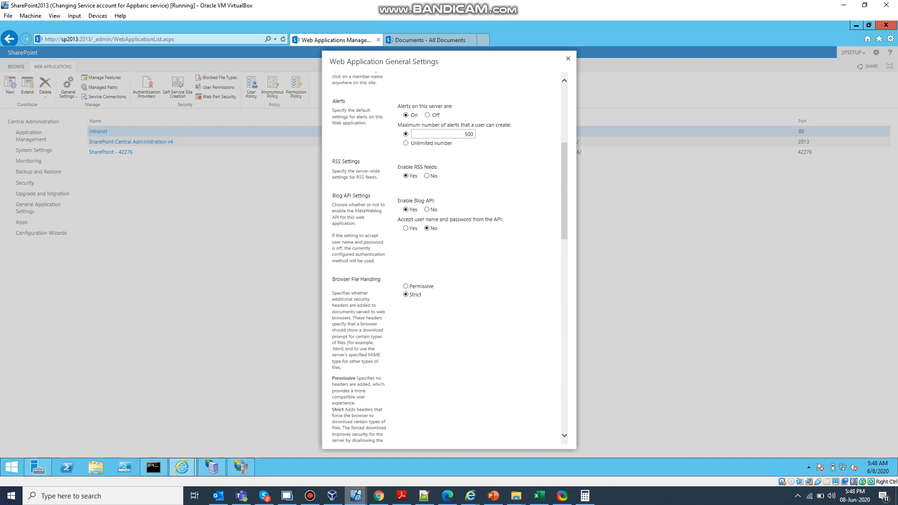
scroll(442, 253, up, 1)
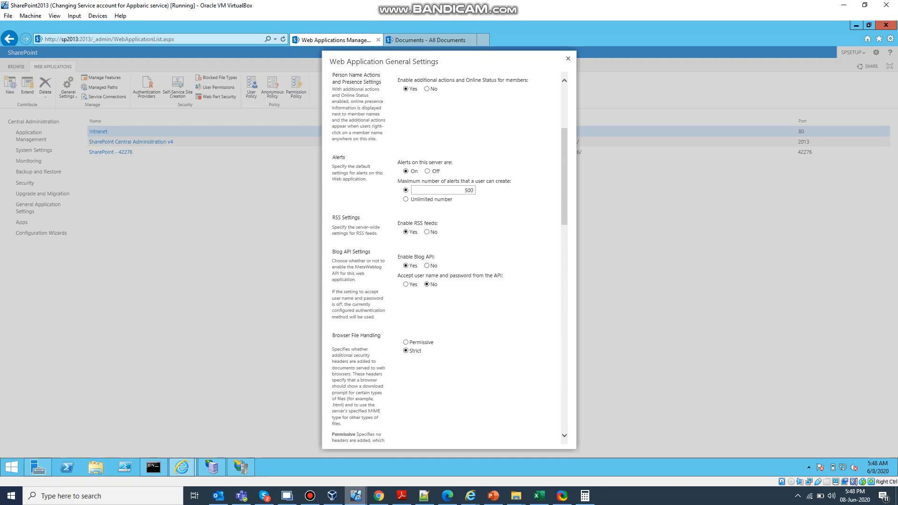